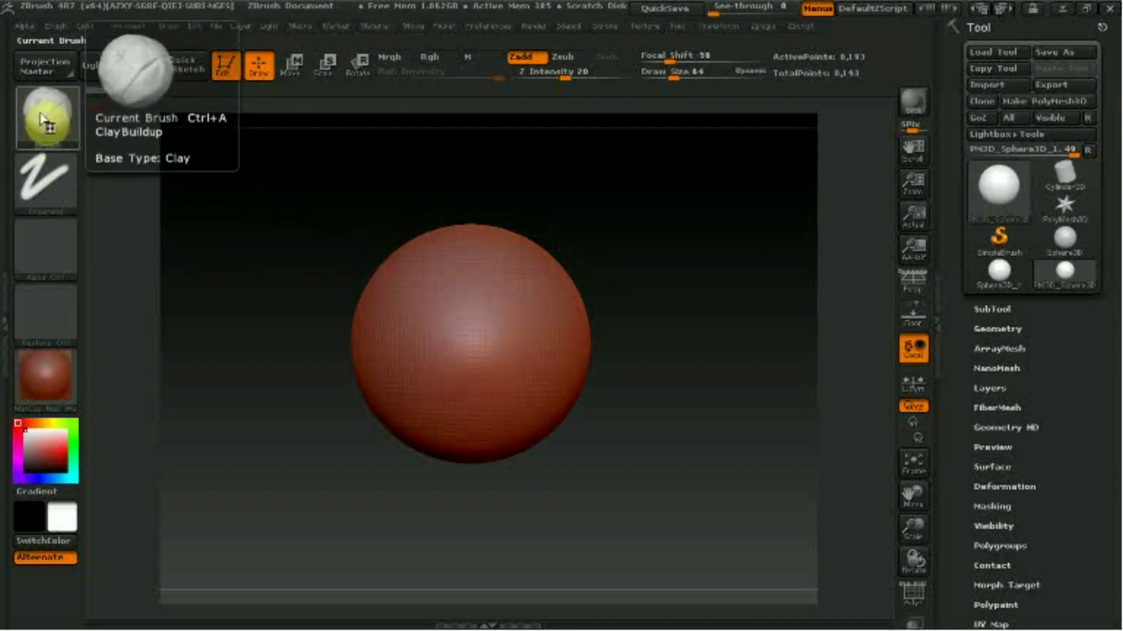
# - Pick the ClayBuildup brush from the brush palette
pyautogui.click(50, 130)
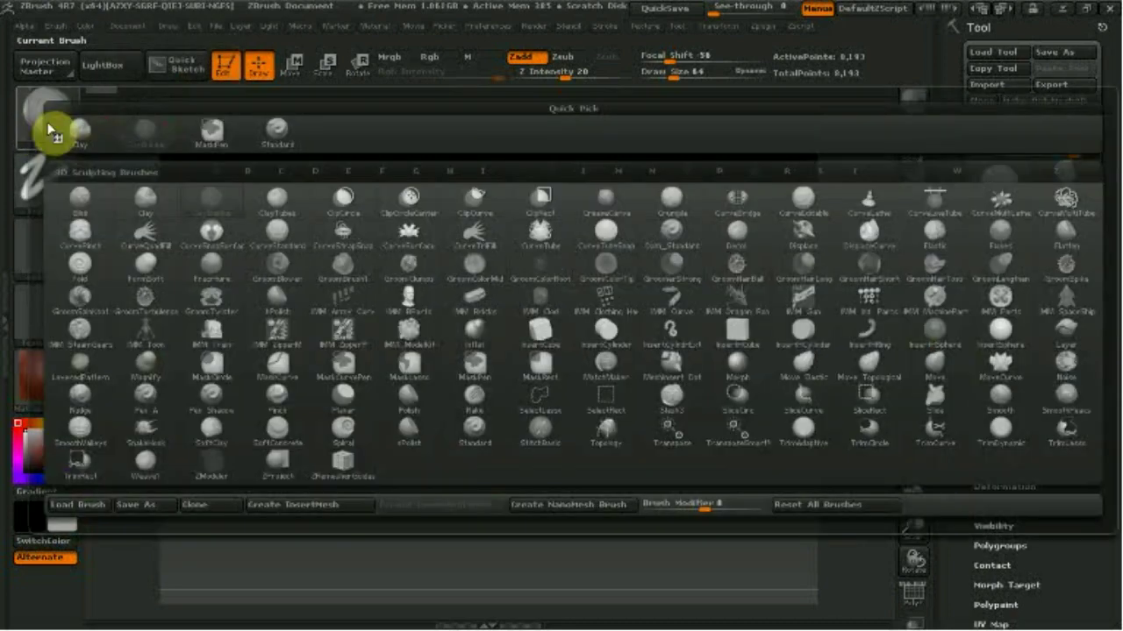
pyautogui.press('s')
pyautogui.press('t')
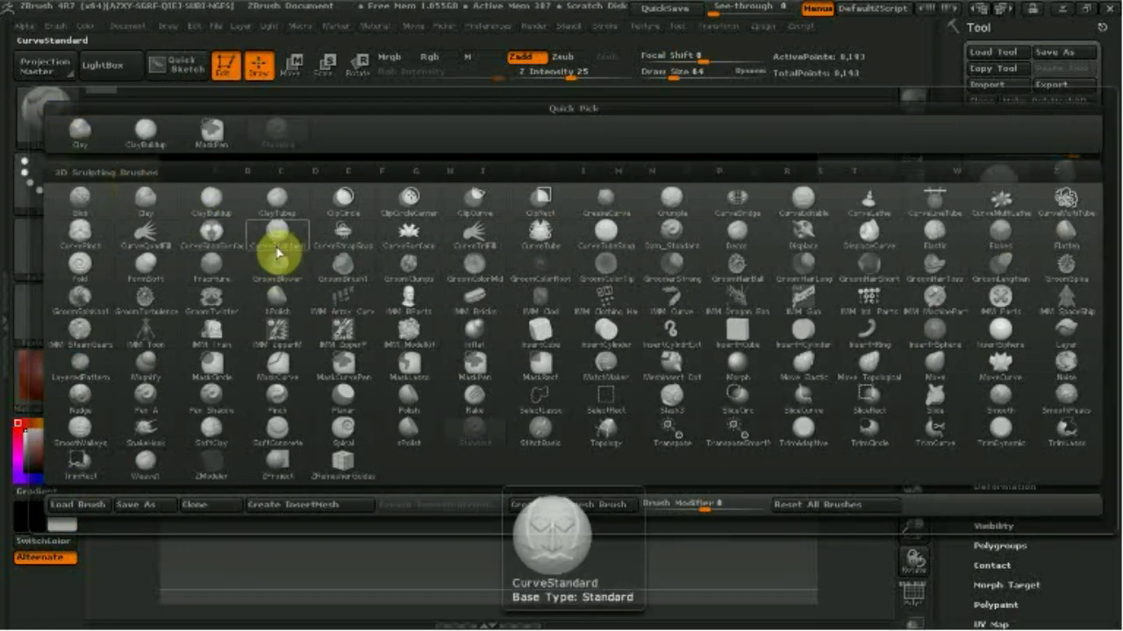
pyautogui.hotkey('ctrl', 'a')
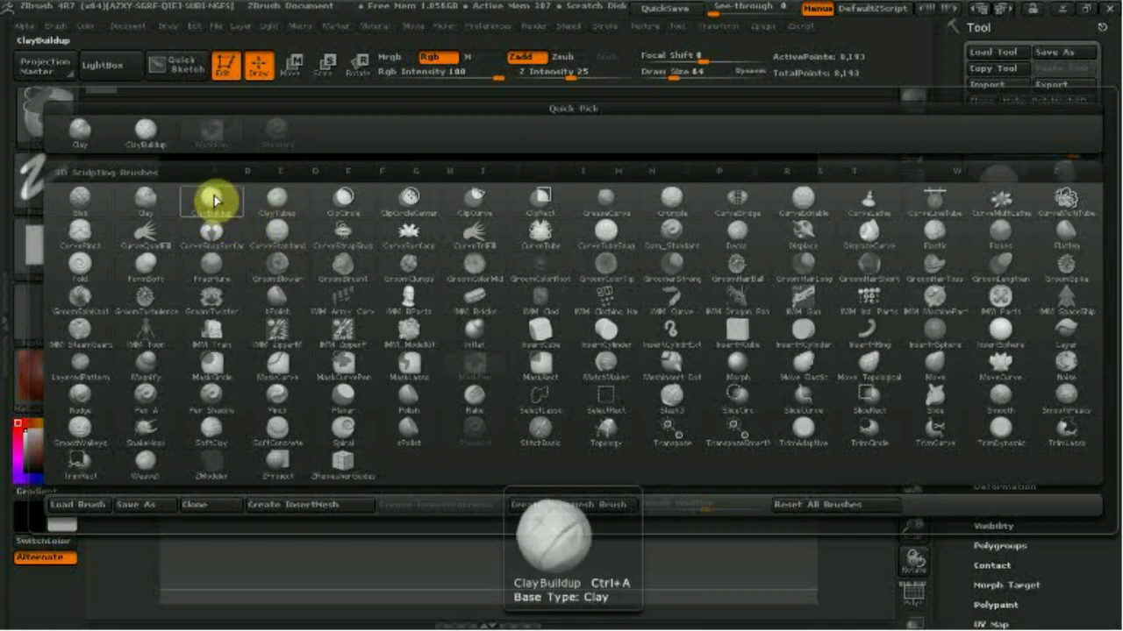
# - Assign Ctrl+B as ClayBuildup's custom hotkey and try it out
pyautogui.keyDown('ctrl'); pyautogui.keyDown('alt'); pyautogui.click(213, 200); pyautogui.keyUp('alt'); pyautogui.keyUp('ctrl')
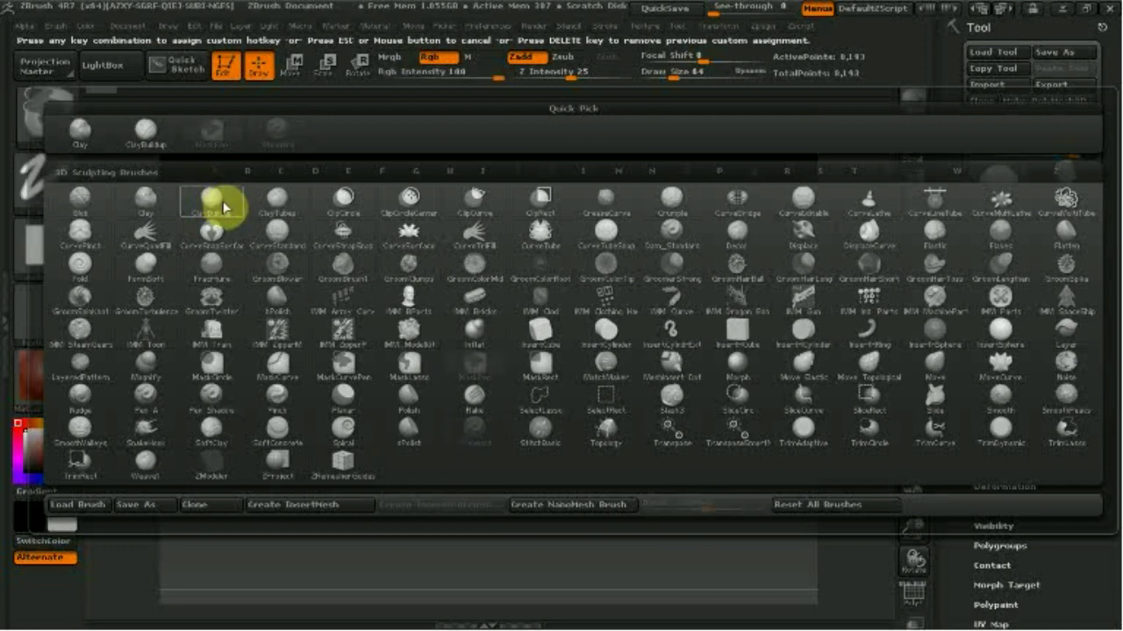
pyautogui.hotkey('ctrl', 'b')
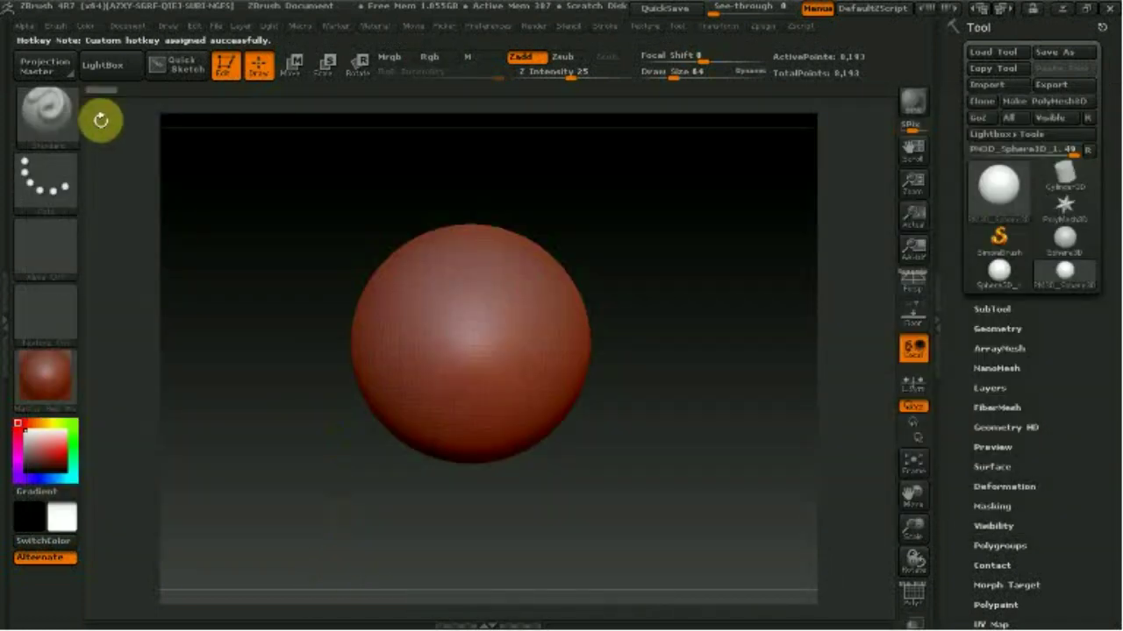
pyautogui.hotkey('ctrl', 'b')
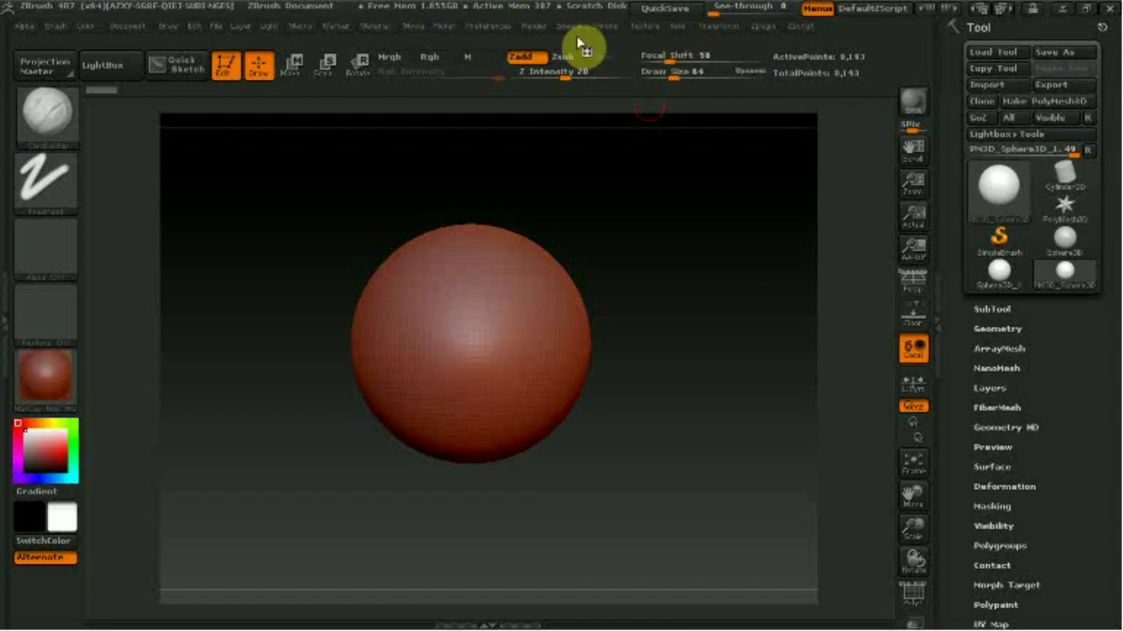
# - Make ClayBuildup the active brush again
pyautogui.press('b')
pyautogui.press('c')
pyautogui.press('l')
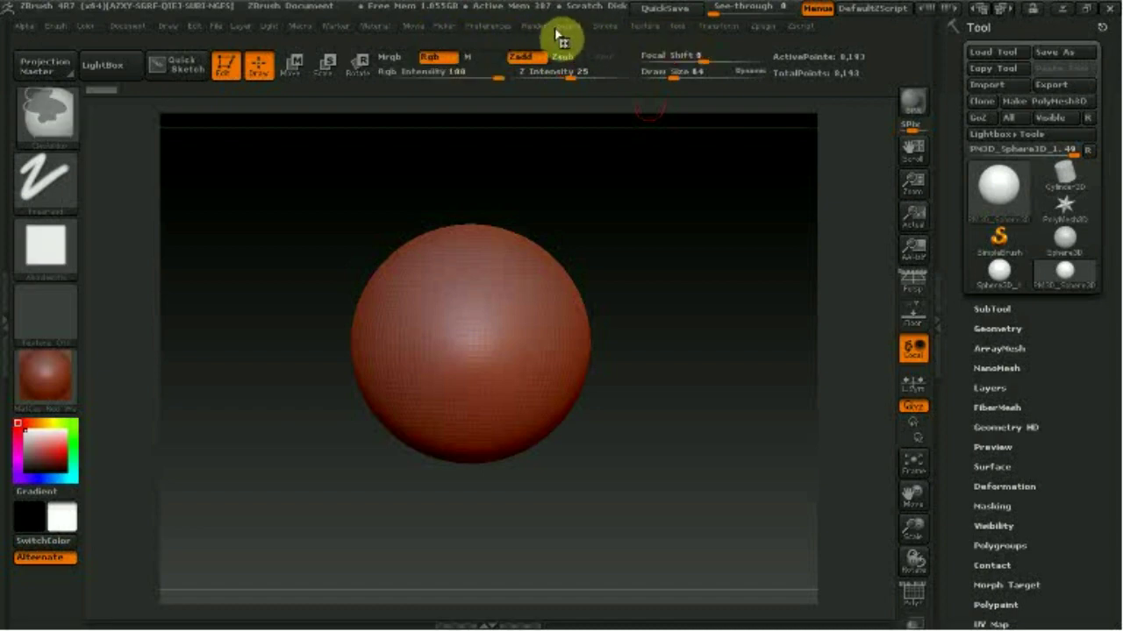
# - Assign T as the Texture palette's hotkey and check that it opens the palette
pyautogui.keyDown('ctrl'); pyautogui.keyDown('alt'); pyautogui.click(645, 28); pyautogui.keyUp('alt'); pyautogui.keyUp('ctrl')
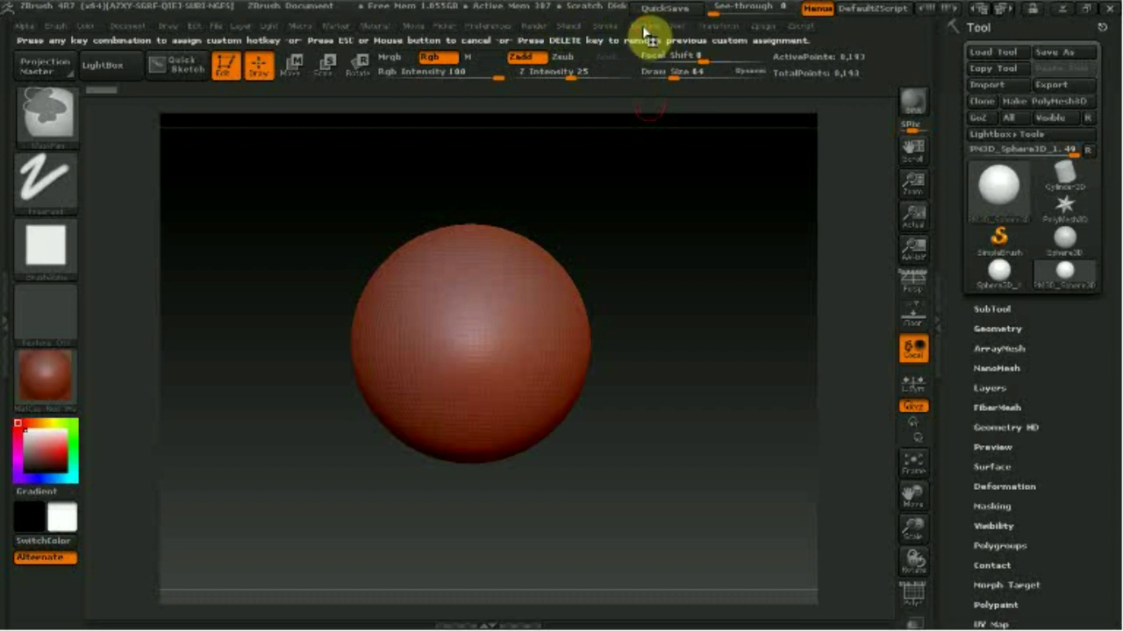
pyautogui.press('b')
pyautogui.press('s')
pyautogui.press('t')
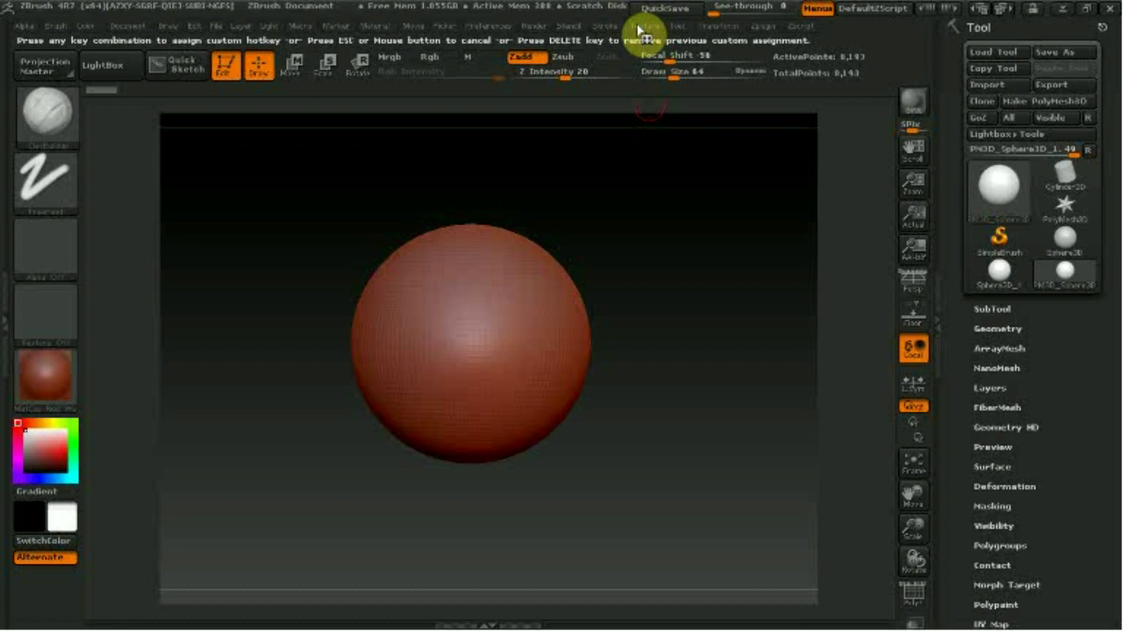
pyautogui.press('t')
pyautogui.press('t')
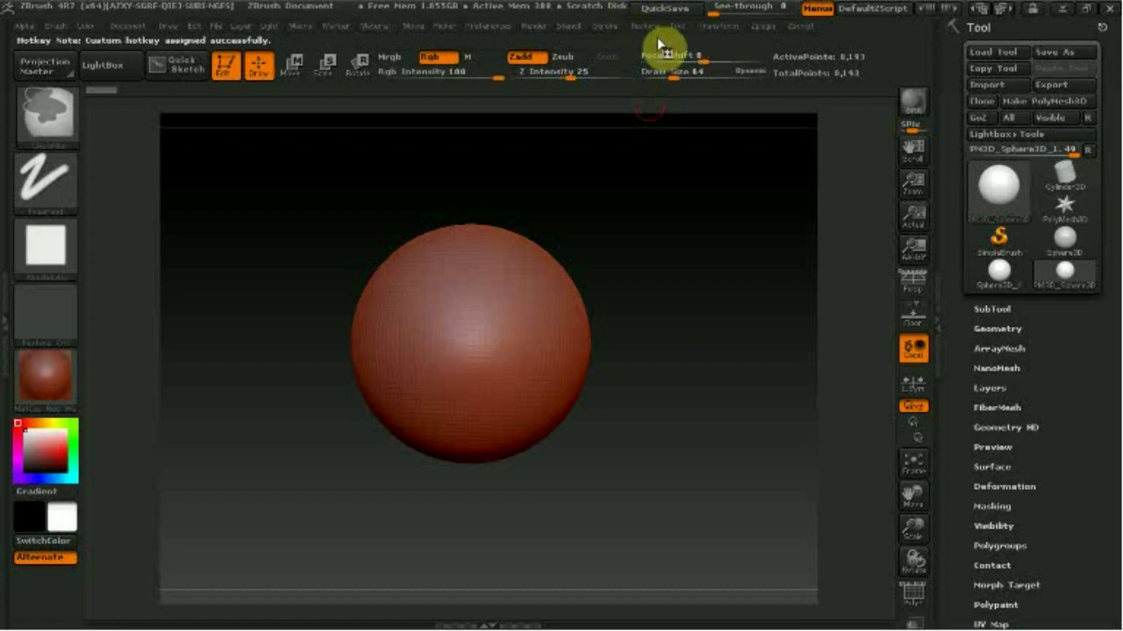
pyautogui.press('t')
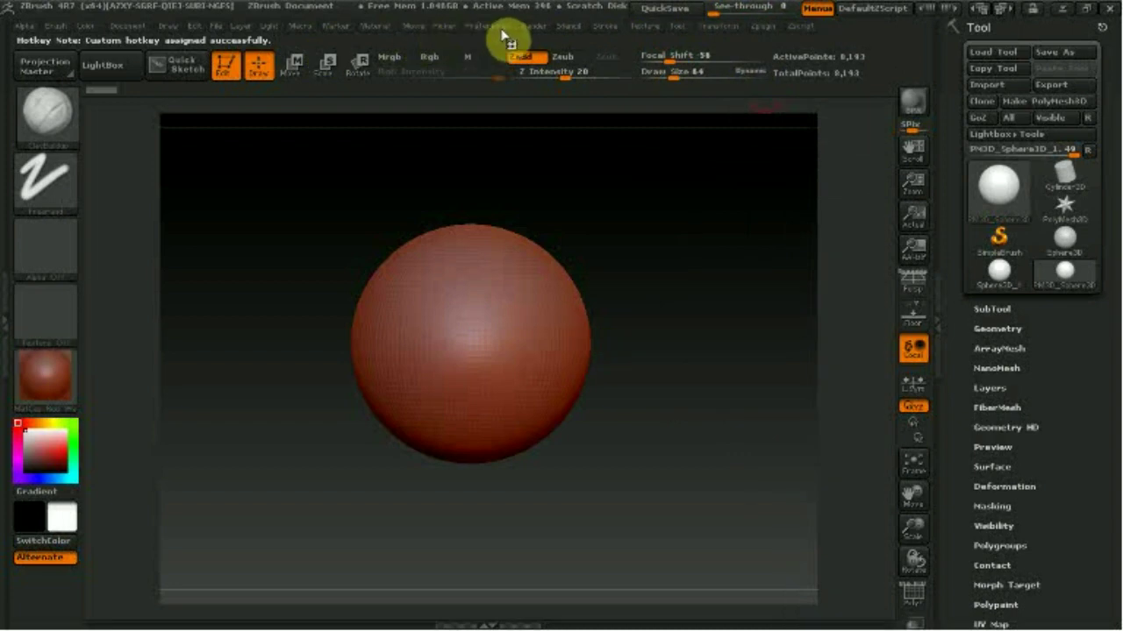
pyautogui.click(646, 25)
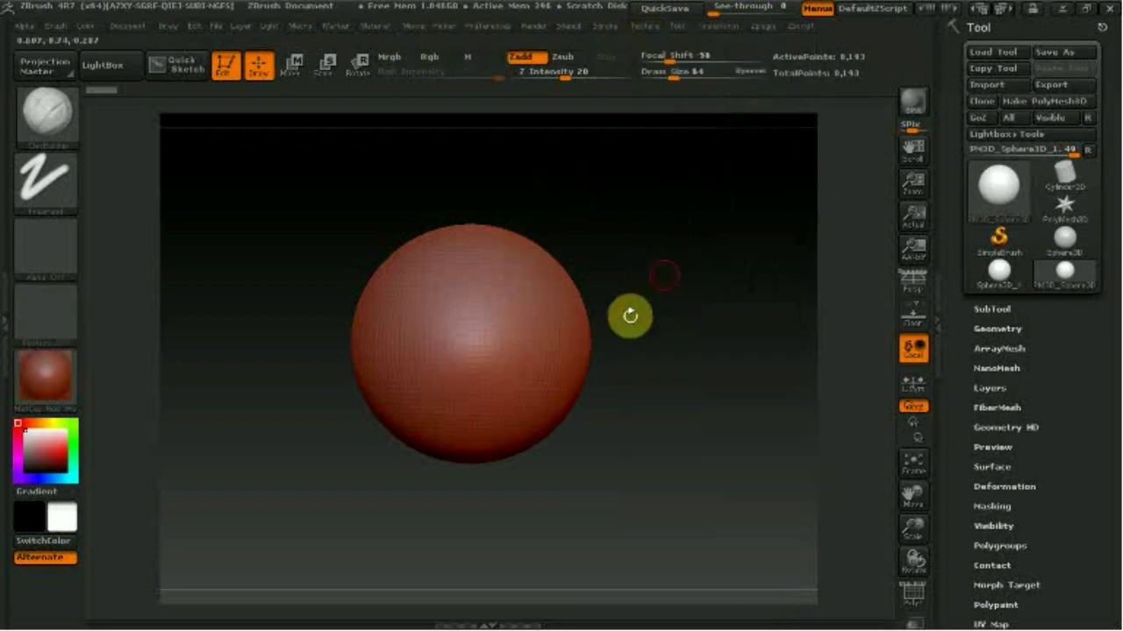
pyautogui.press('b')
pyautogui.press('c')
pyautogui.press('b')
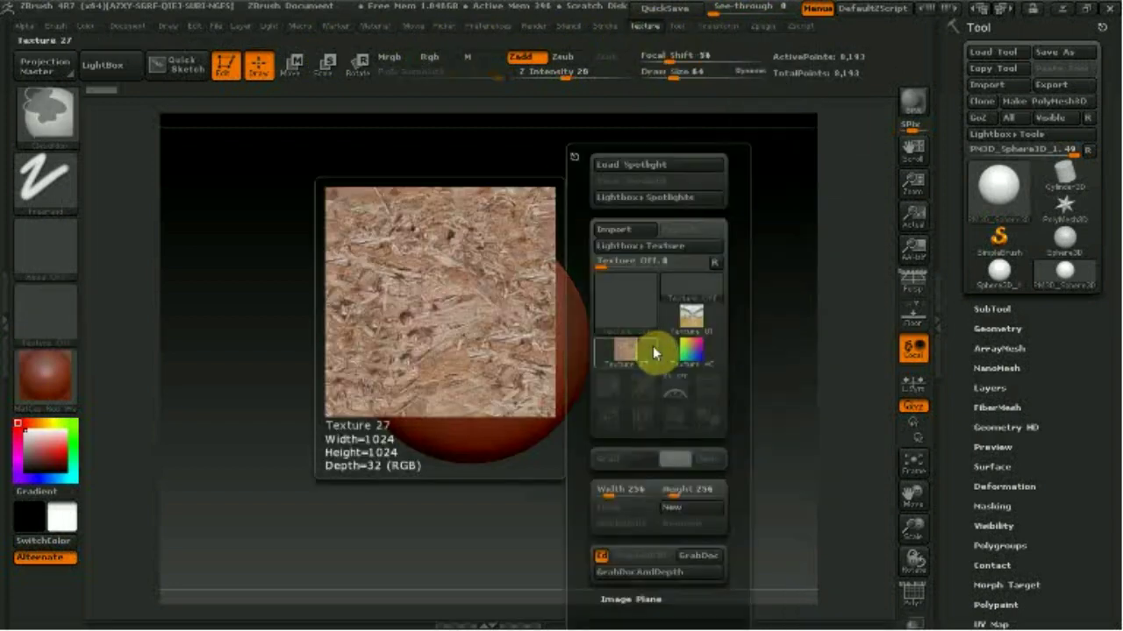
pyautogui.press('b')
pyautogui.press('s')
pyautogui.press('t')
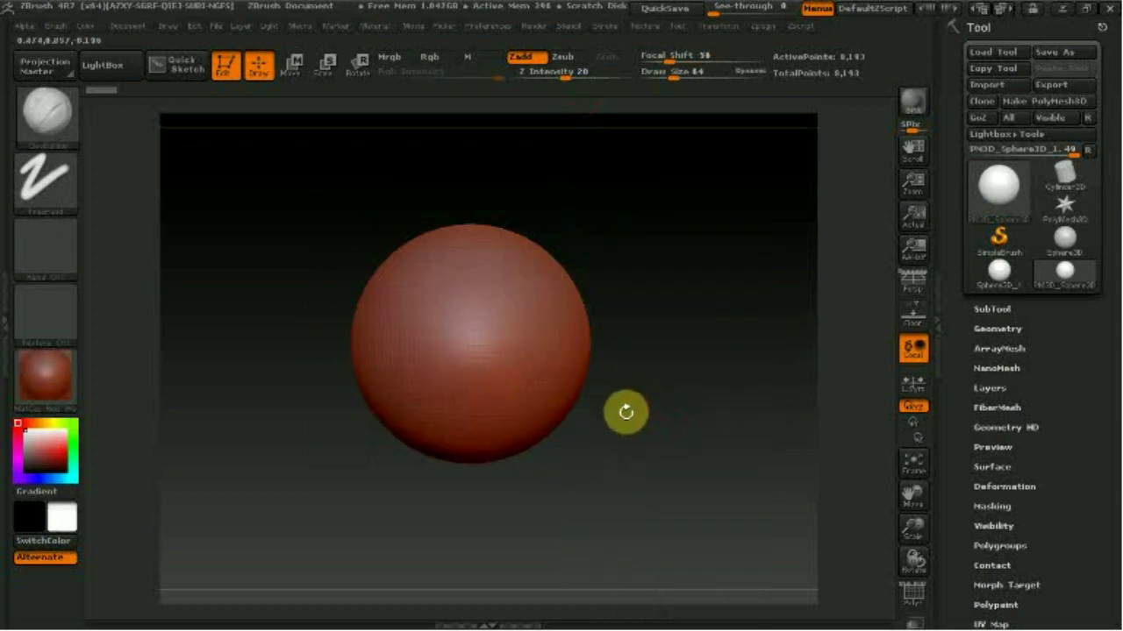
pyautogui.press('b')
pyautogui.press('c')
pyautogui.press('l')
pyautogui.press('F7')
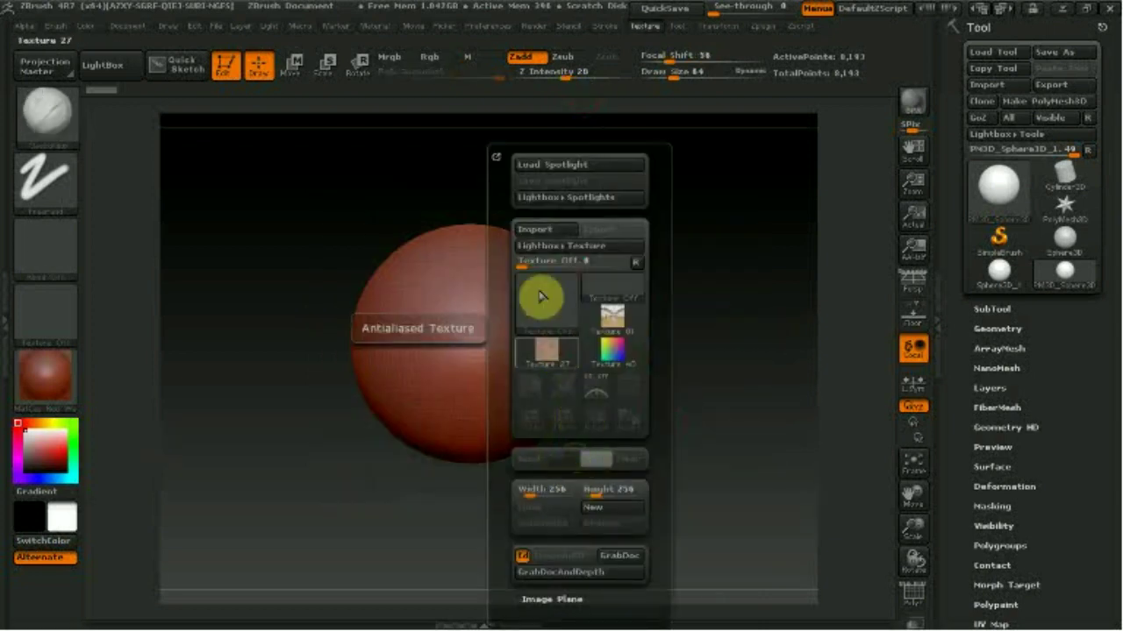
pyautogui.press('b')
pyautogui.press('s')
pyautogui.press('t')
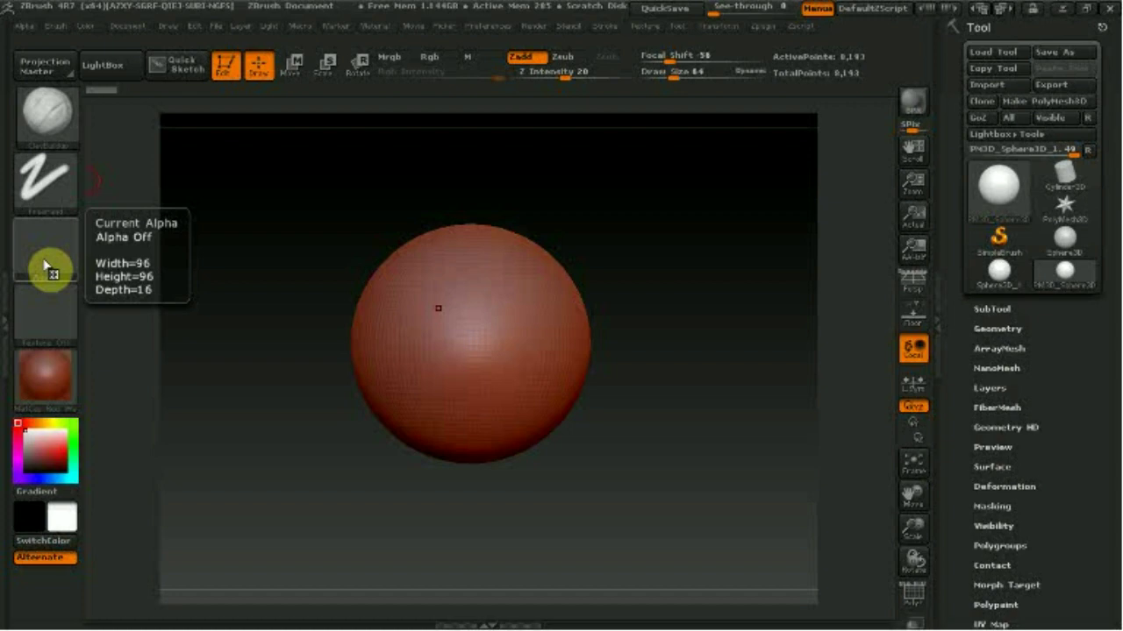
# - Open the Preferences menu to show Config, Hotkeys, Interface and other groups
pyautogui.moveTo(45, 267); pyautogui.dragTo(44, 262)
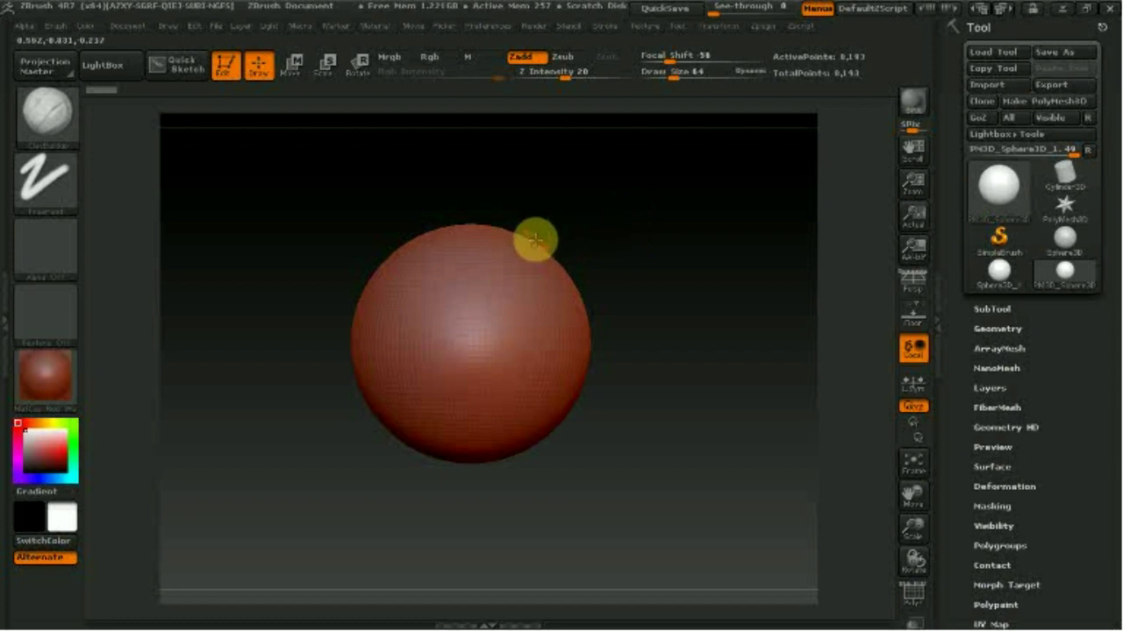
pyautogui.click(489, 26)
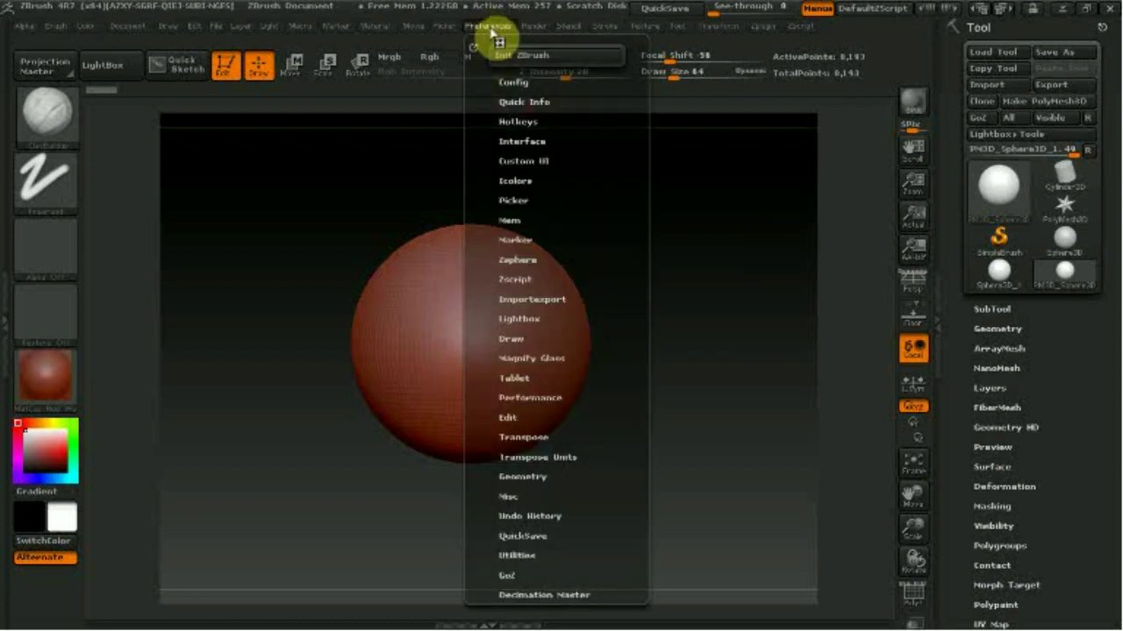
# - Expand Preferences > Hotkeys and save the custom hotkeys to a hotkeys file
pyautogui.click(520, 82)
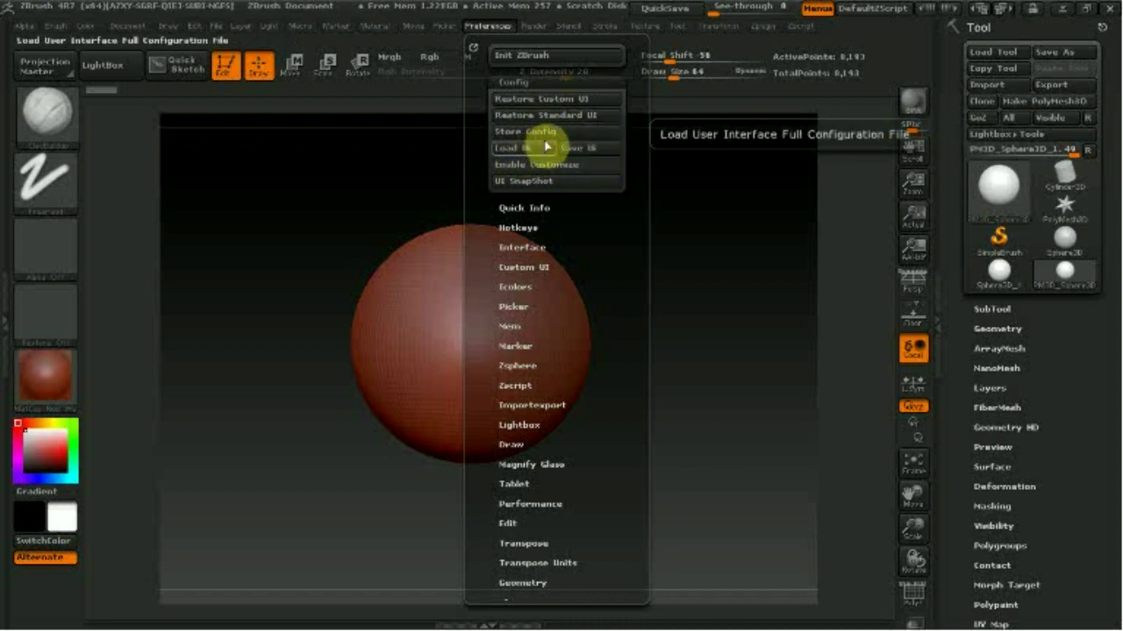
pyautogui.click(519, 208)
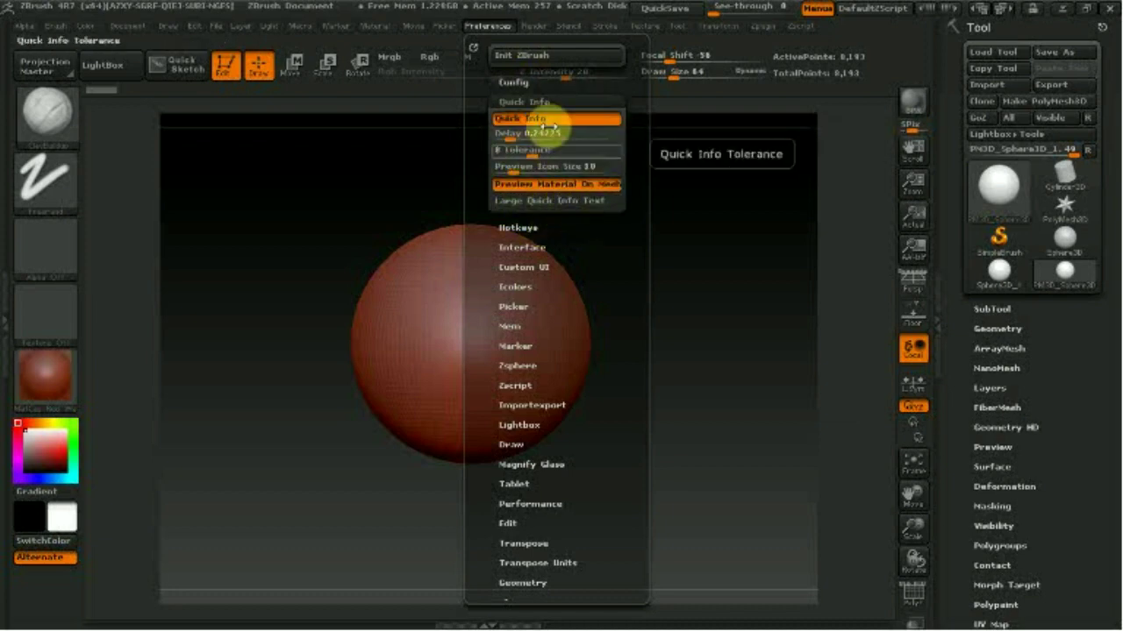
pyautogui.click(525, 103)
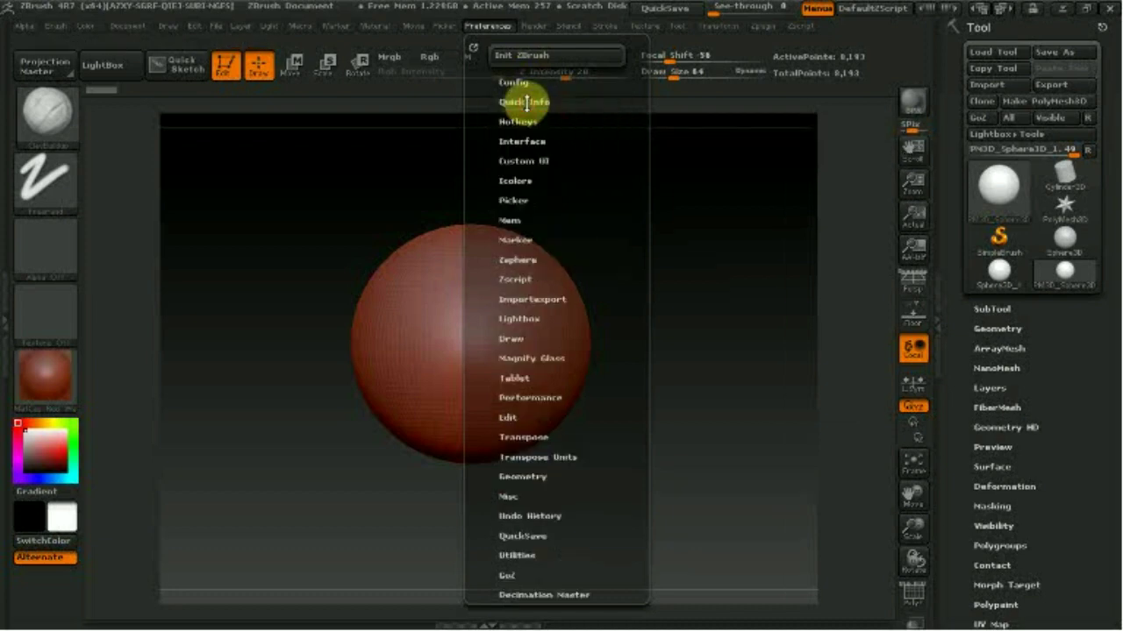
pyautogui.click(529, 145)
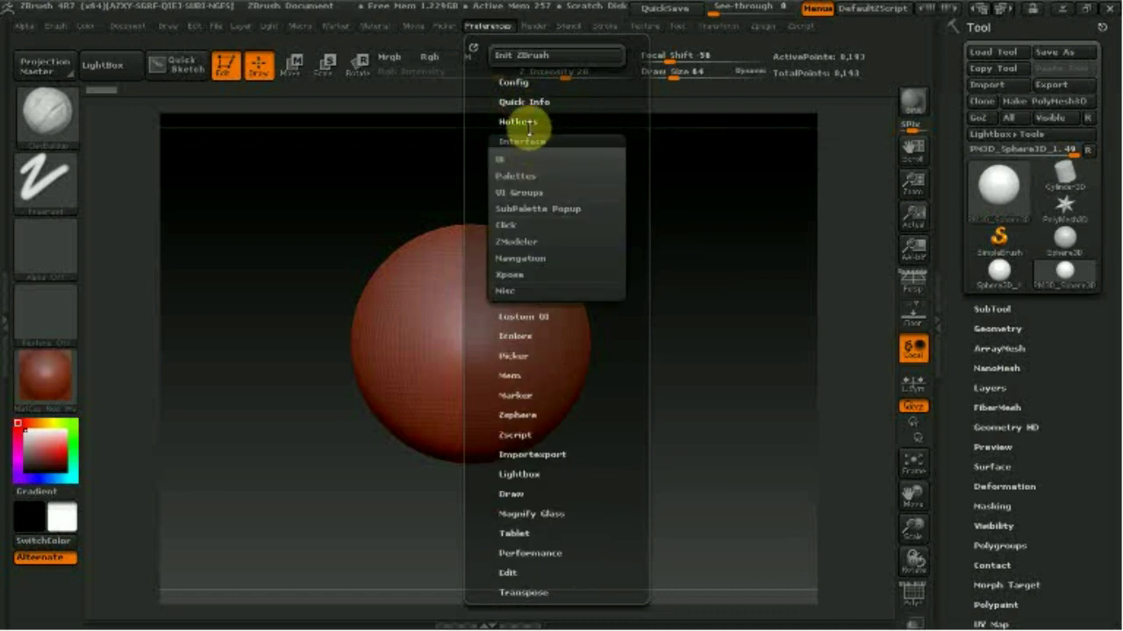
pyautogui.click(524, 123)
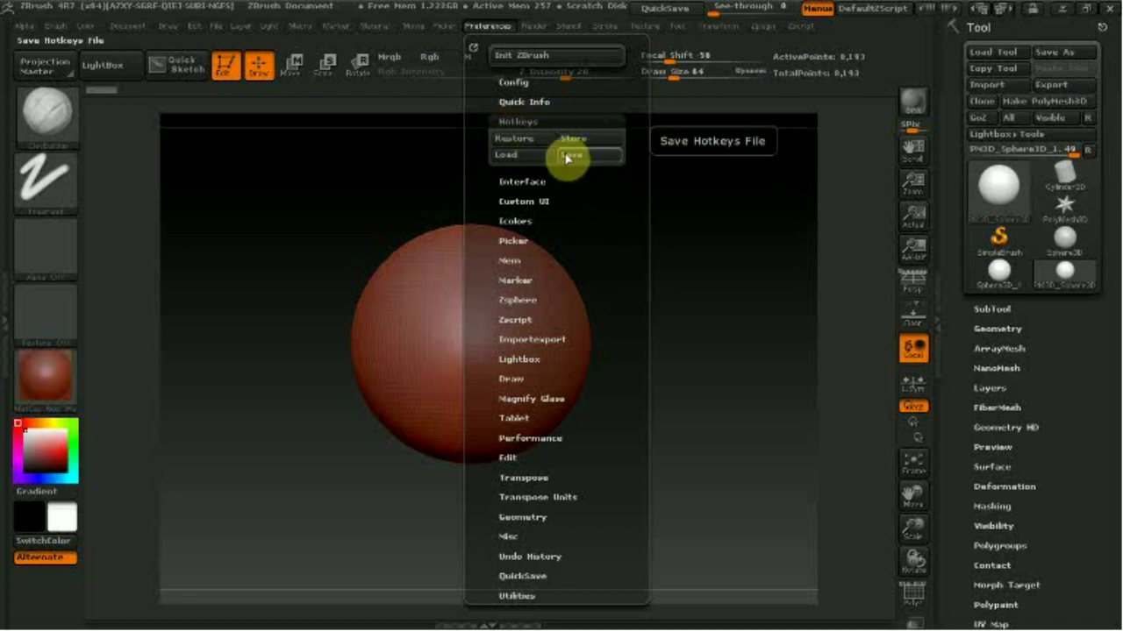
pyautogui.click(575, 154)
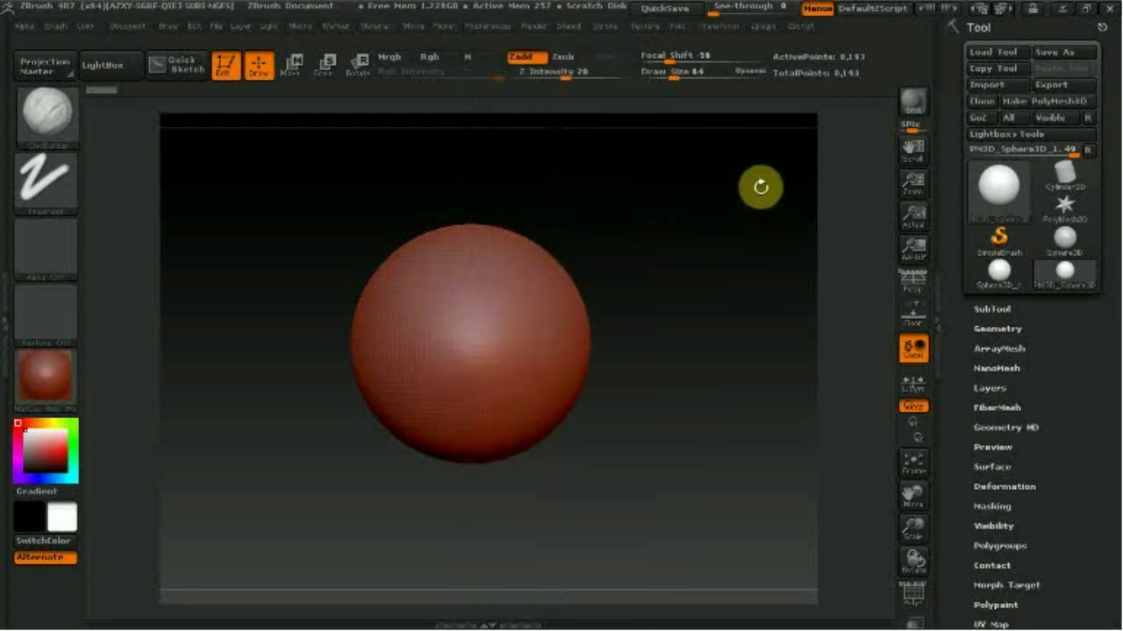
# - Run Store Config from Preferences > Config so the new hotkeys persist
pyautogui.click(495, 27)
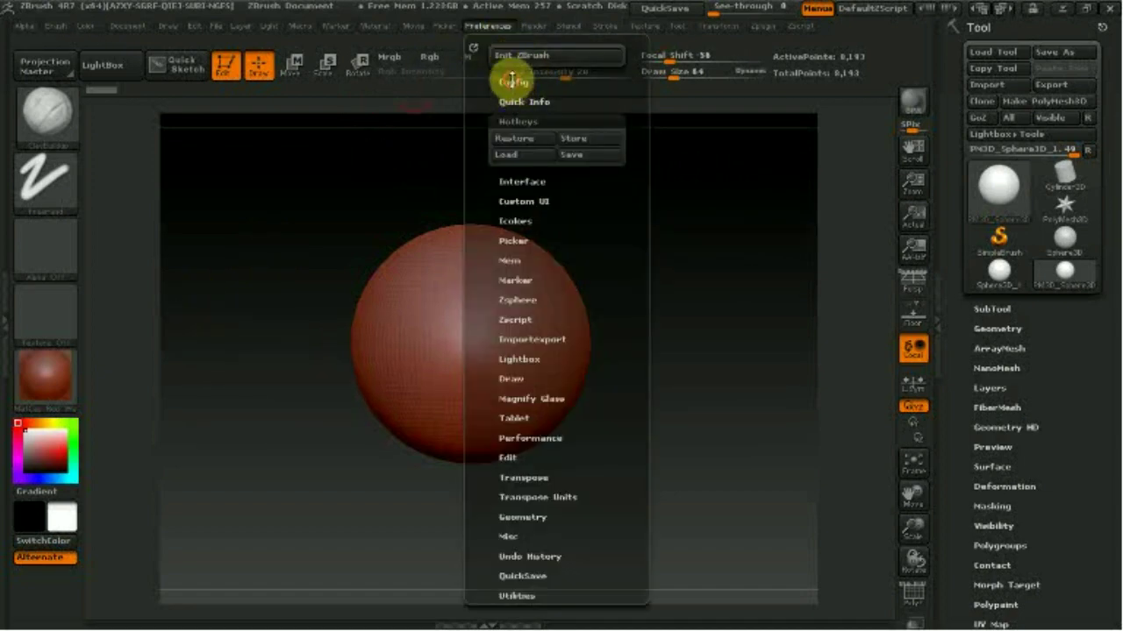
pyautogui.click(511, 80)
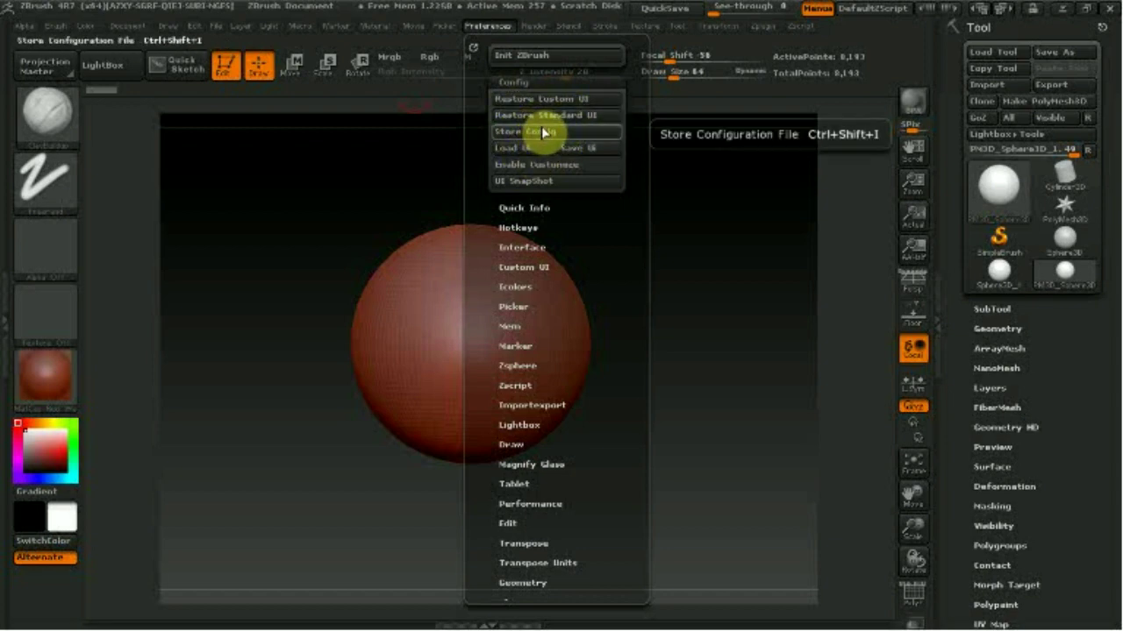
pyautogui.click(544, 134)
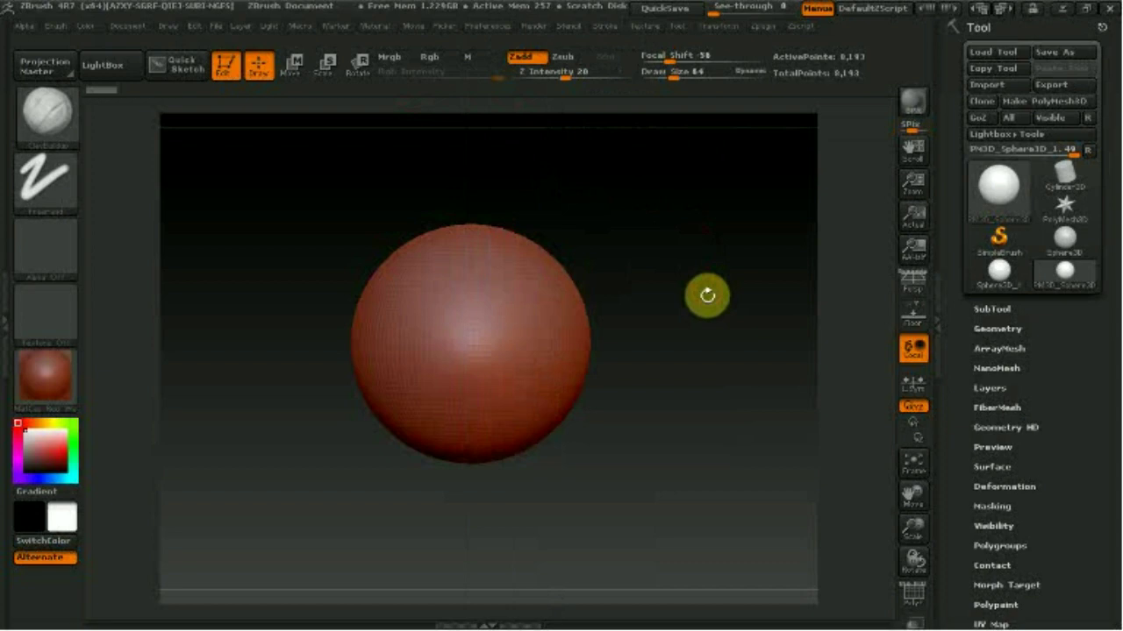